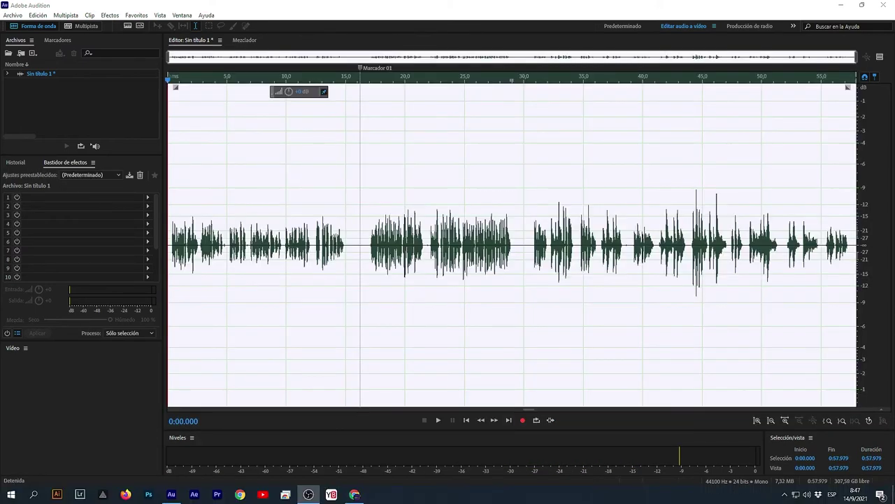
Step: Highlight in turn the audio before Marcador 01 and the audio after it to compare the two sections
{"action": "left_click", "coordinate": [376, 300]}
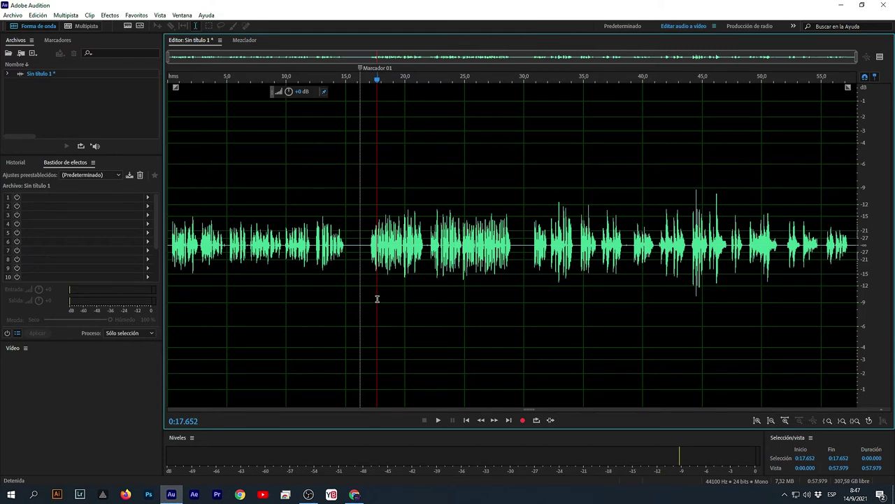
{"action": "left_click", "coordinate": [412, 339]}
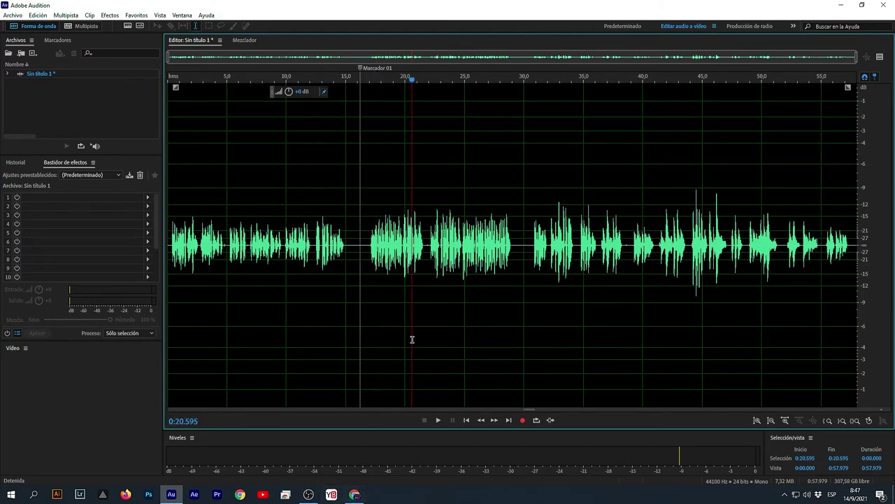
{"action": "left_click_drag", "start_coordinate": [356, 246], "coordinate": [169, 283]}
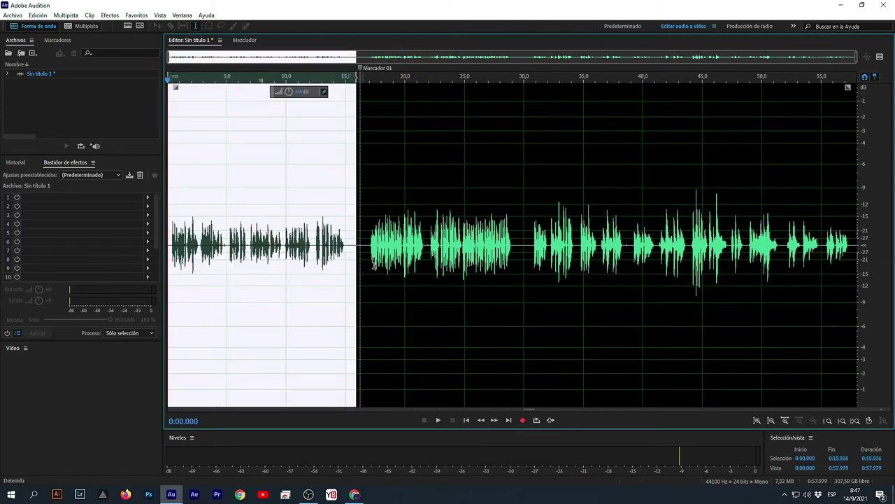
{"action": "left_click", "coordinate": [365, 259]}
{"action": "left_click_drag", "start_coordinate": [365, 257], "coordinate": [892, 265]}
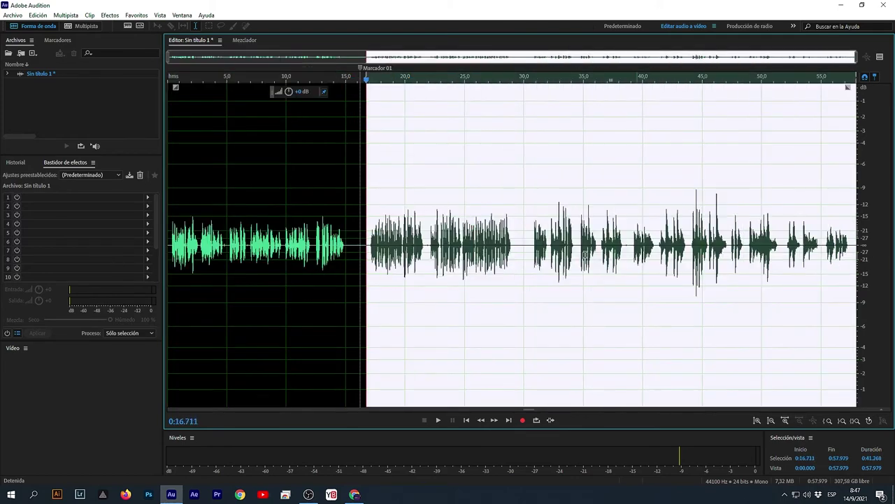
{"action": "left_click", "coordinate": [505, 253]}
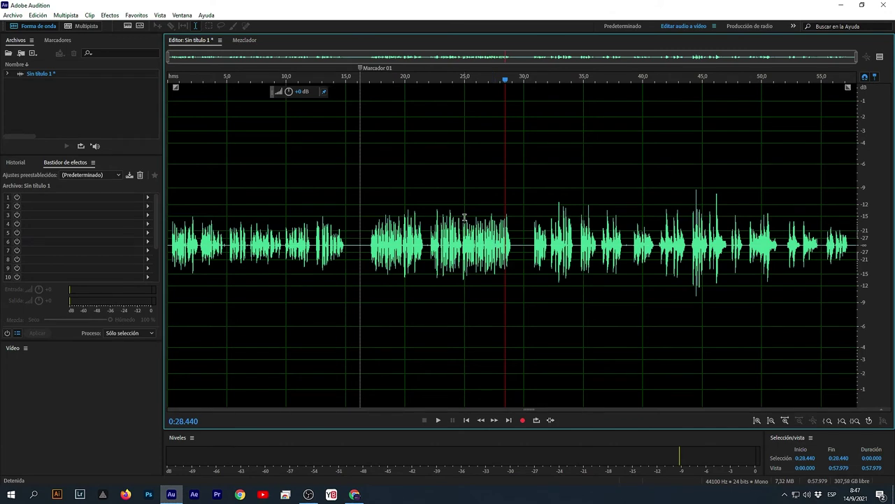
{"action": "left_click_drag", "start_coordinate": [355, 252], "coordinate": [175, 238]}
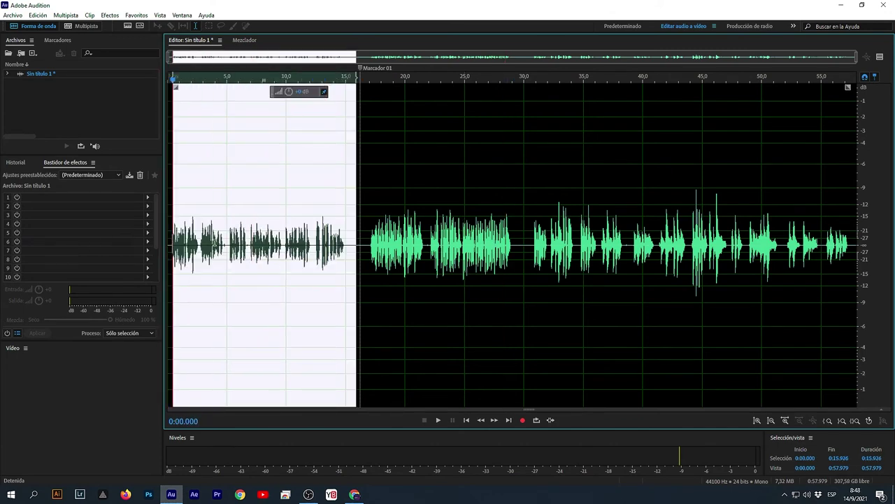
{"action": "left_click_drag", "start_coordinate": [221, 219], "coordinate": [94, 226]}
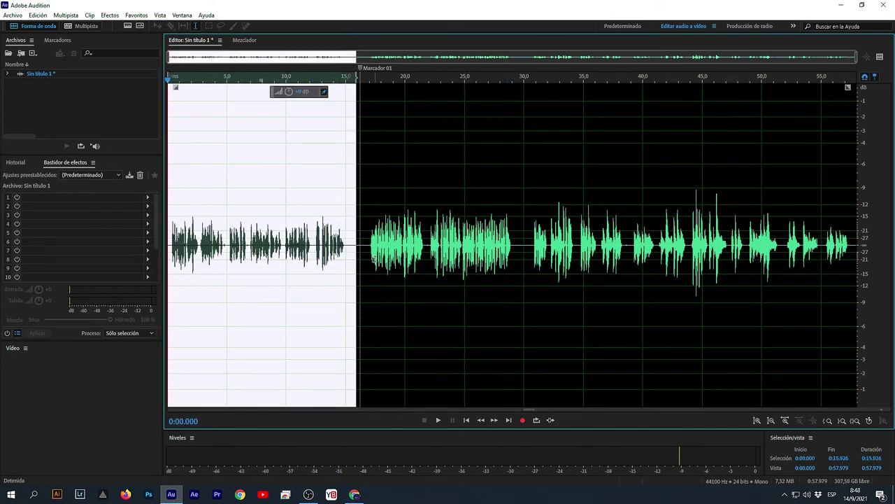
Step: Select the recording from 0:30.000 to the end and add a marker for that range
{"action": "left_click_drag", "start_coordinate": [361, 258], "coordinate": [892, 317]}
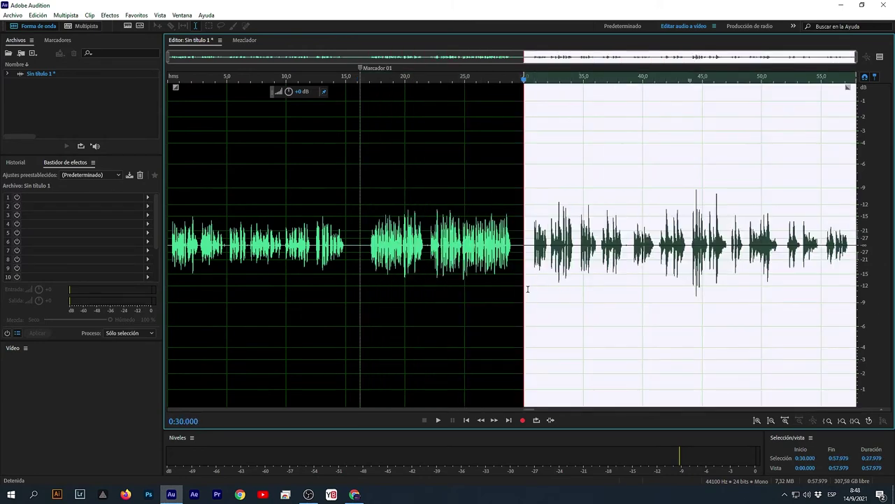
{"action": "key", "text": "m"}
{"action": "left_click", "coordinate": [530, 246]}
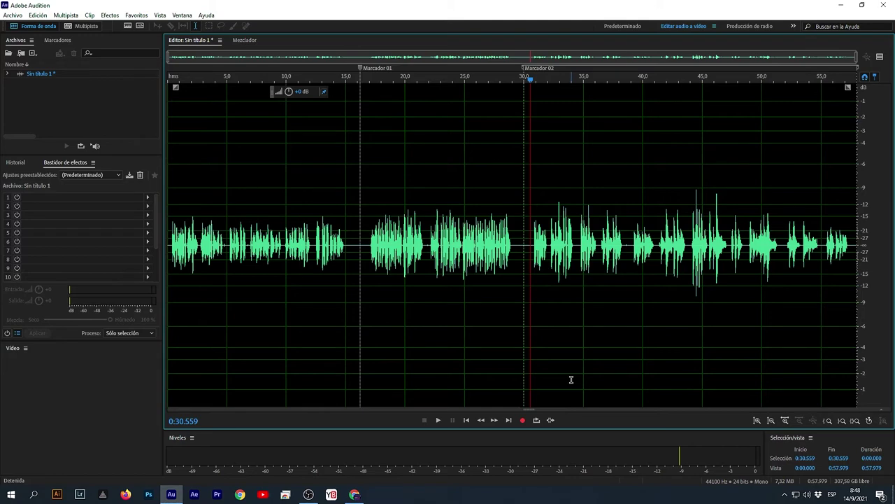
{"action": "left_click", "coordinate": [531, 256]}
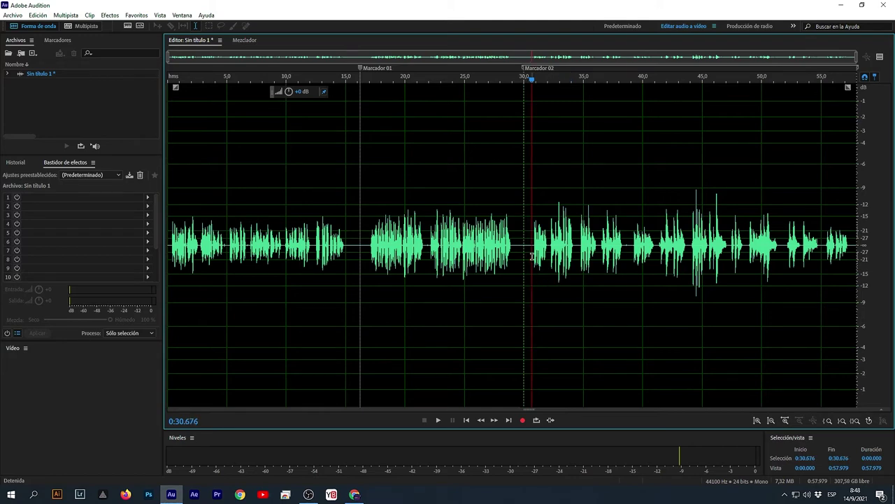
Step: Play the start of the recording and the pause around Marcador 01 to listen for background noise
{"action": "key", "text": "ctrl+a"}
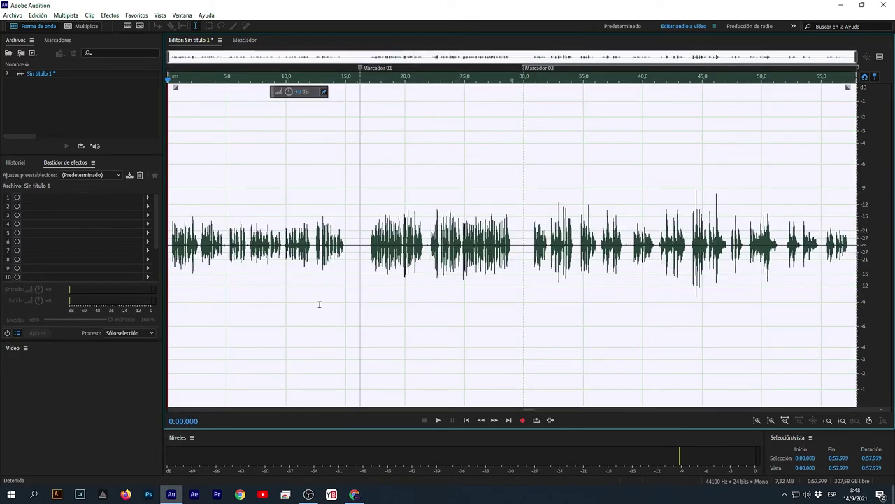
{"action": "key", "text": "space"}
{"action": "key", "text": "space"}
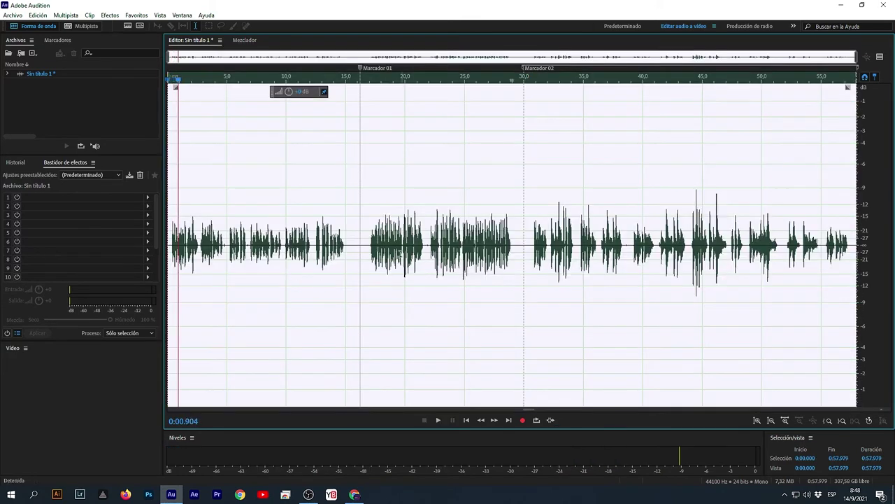
{"action": "left_click", "coordinate": [353, 261]}
{"action": "key", "text": "space"}
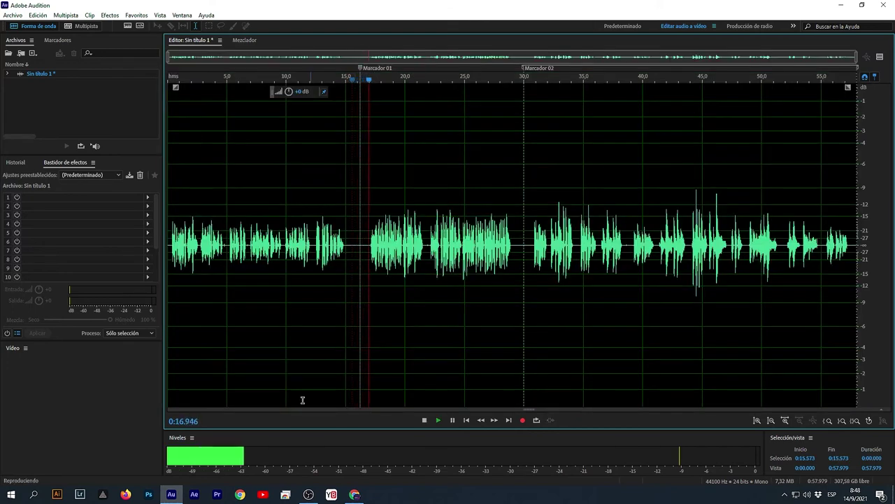
{"action": "key", "text": "space"}
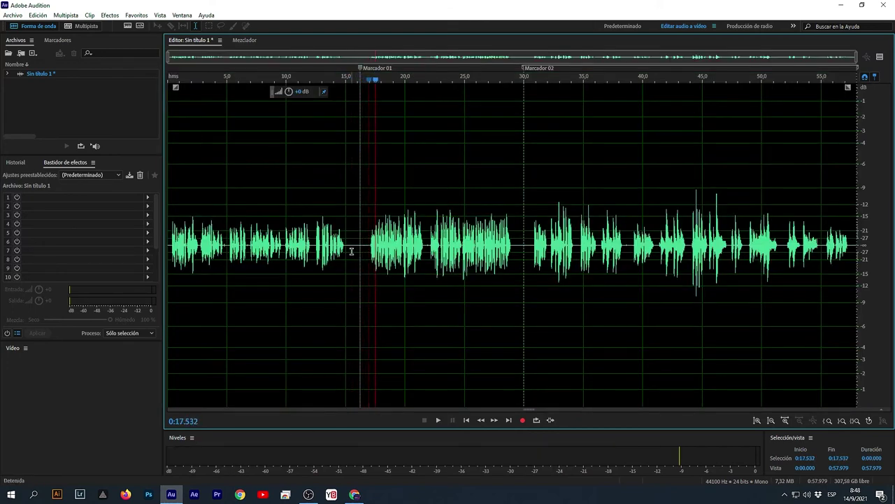
{"action": "left_click", "coordinate": [352, 251]}
{"action": "key", "text": "space"}
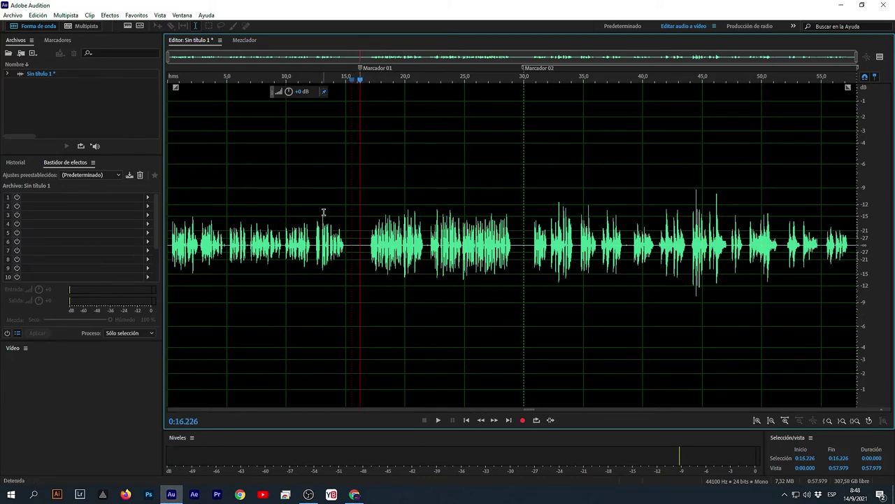
Step: Open the Waves VST 3 effect AudioTrack Mono and move its window clear of Marcador 01
{"action": "left_click", "coordinate": [109, 15]}
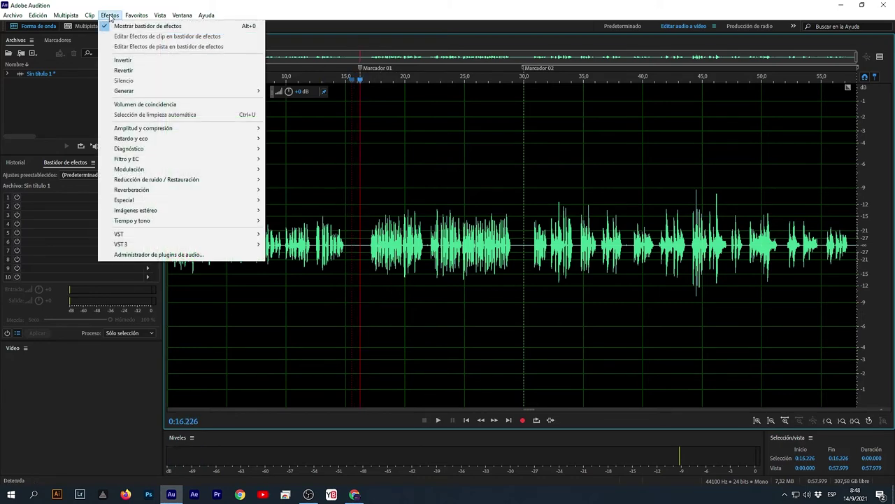
{"action": "mouse_move", "coordinate": [186, 238]}
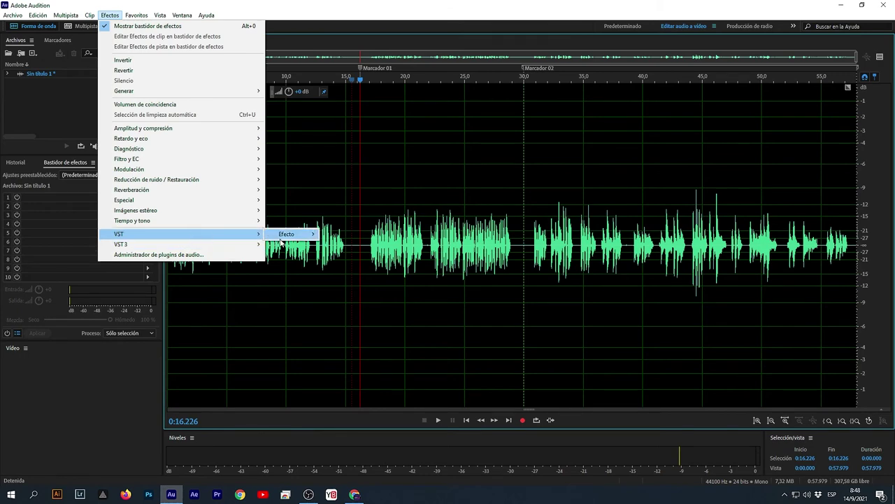
{"action": "mouse_move", "coordinate": [283, 239]}
{"action": "mouse_move", "coordinate": [364, 238]}
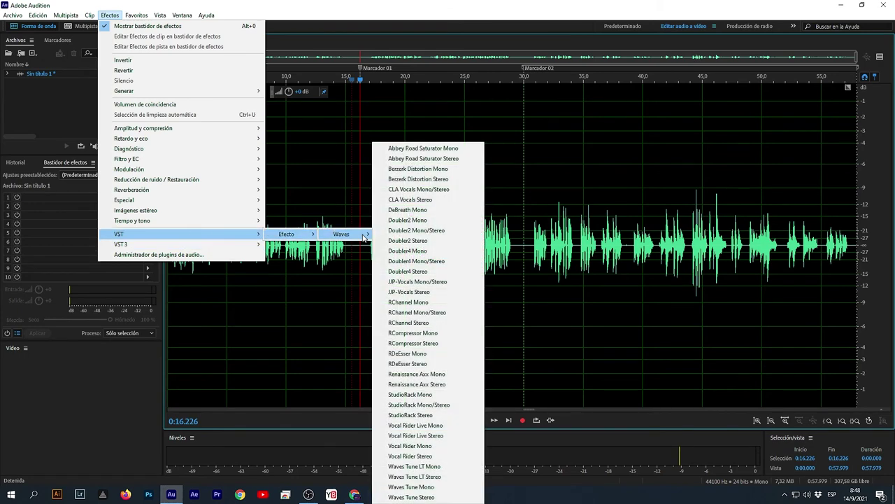
{"action": "mouse_move", "coordinate": [252, 245]}
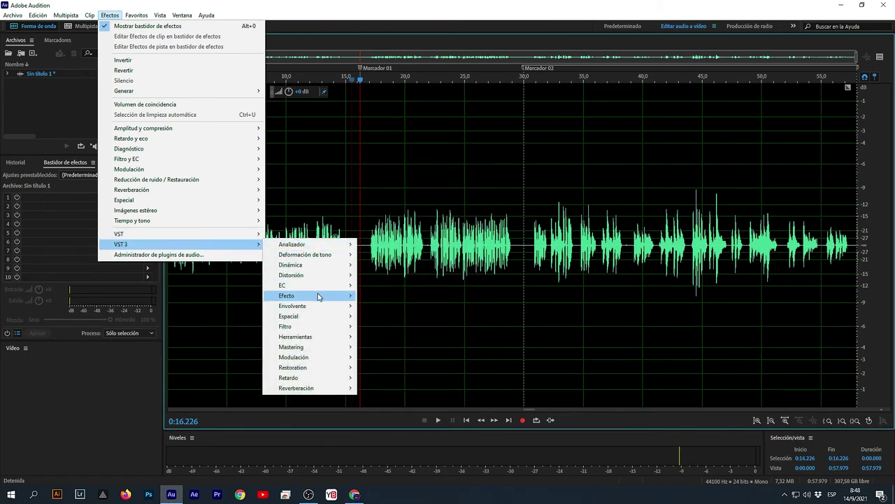
{"action": "mouse_move", "coordinate": [322, 296]}
{"action": "mouse_move", "coordinate": [393, 329]}
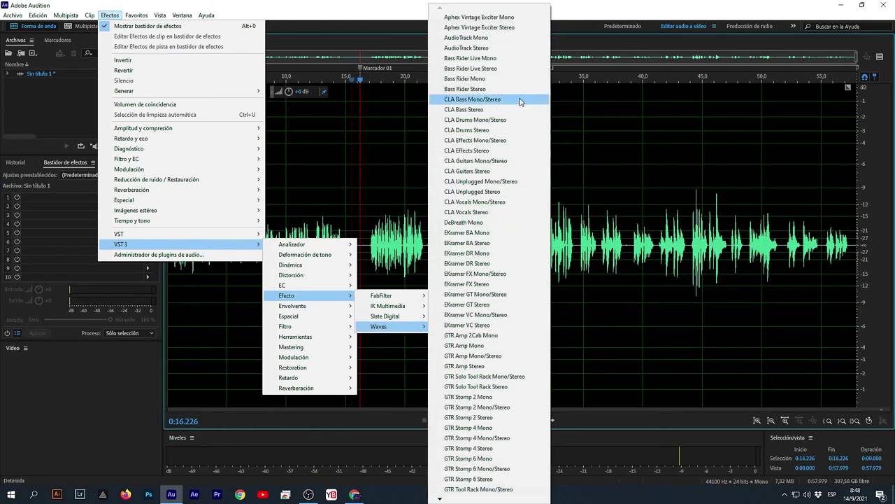
{"action": "left_click", "coordinate": [494, 40]}
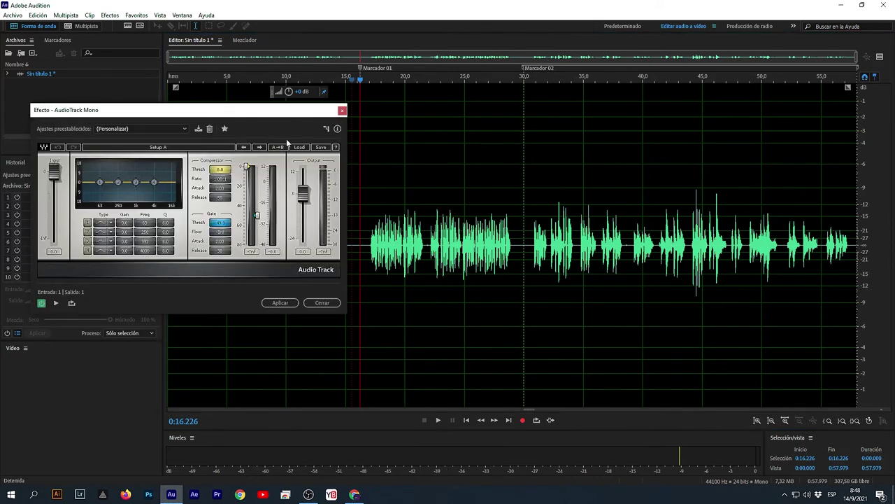
{"action": "left_click_drag", "start_coordinate": [243, 117], "coordinate": [727, 149]}
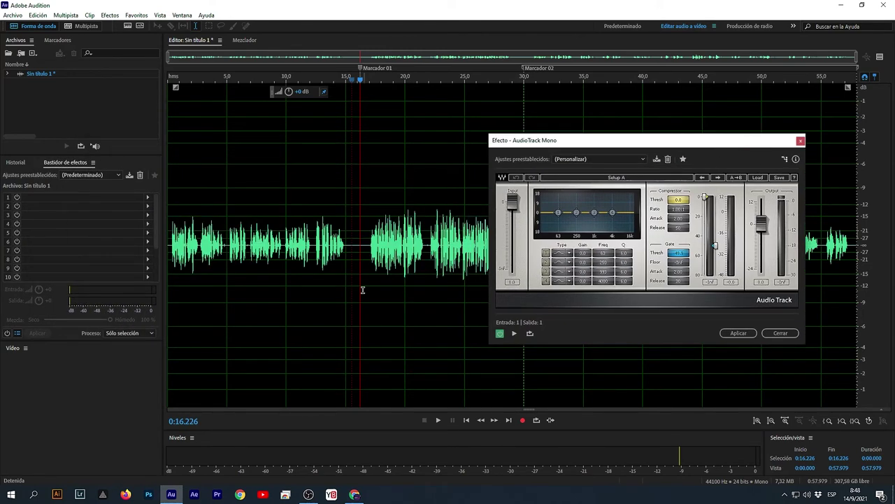
Step: Preview the pause around Marcador 01 through AudioTrack with its initial gate settings
{"action": "left_click", "coordinate": [352, 274]}
{"action": "key", "text": "space"}
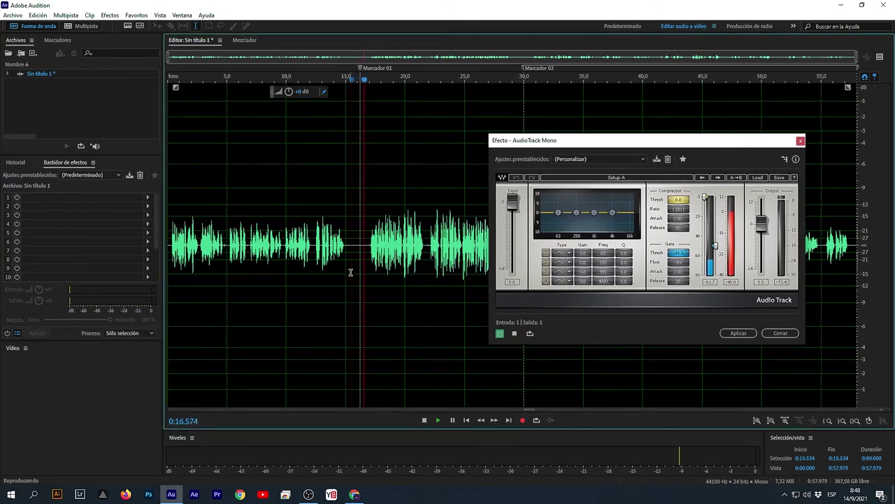
{"action": "key", "text": "space"}
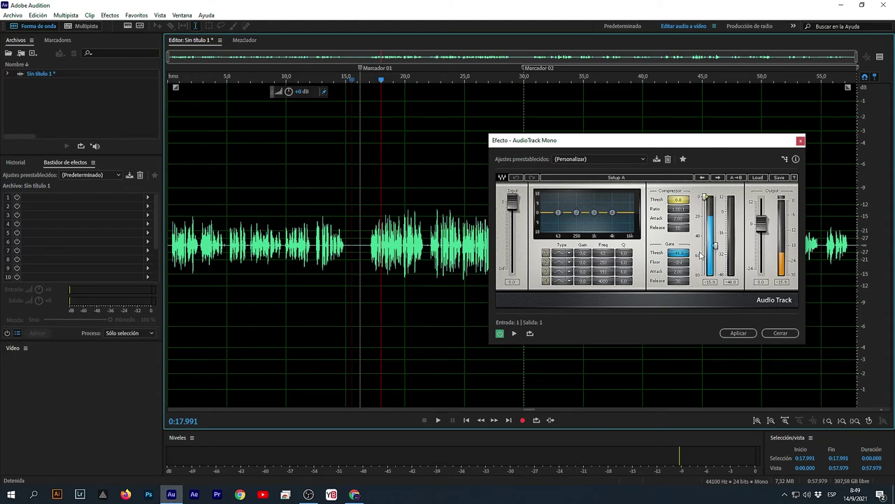
{"action": "left_click", "coordinate": [366, 250]}
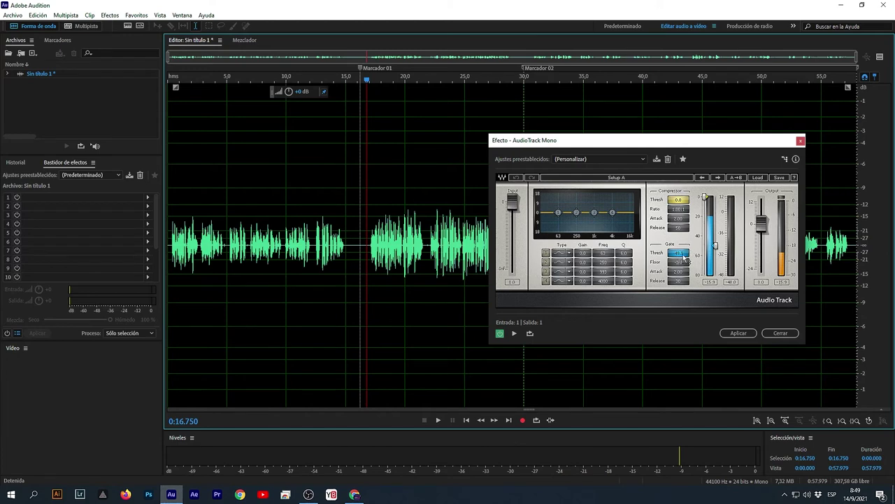
Step: Set the AudioTrack gate threshold to -52.8 and preview the pause around Marcador 01
{"action": "left_click_drag", "start_coordinate": [715, 245], "coordinate": [715, 248]}
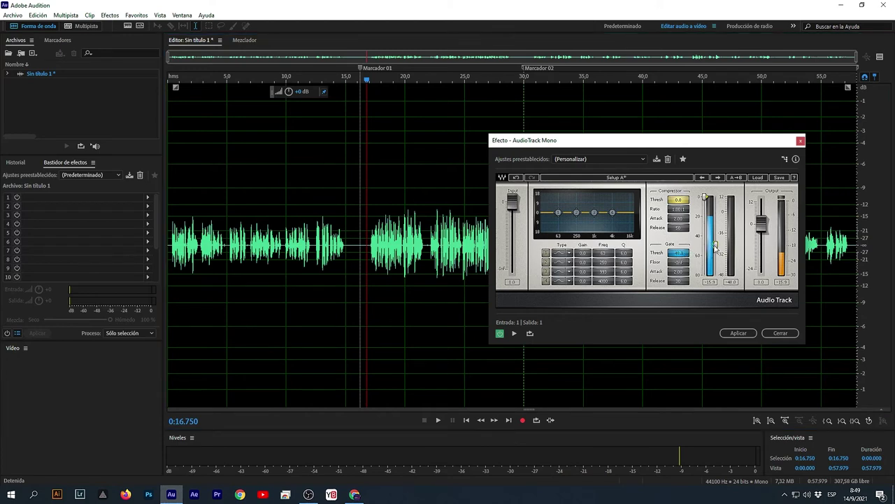
{"action": "left_click", "coordinate": [351, 252]}
{"action": "key", "text": "space"}
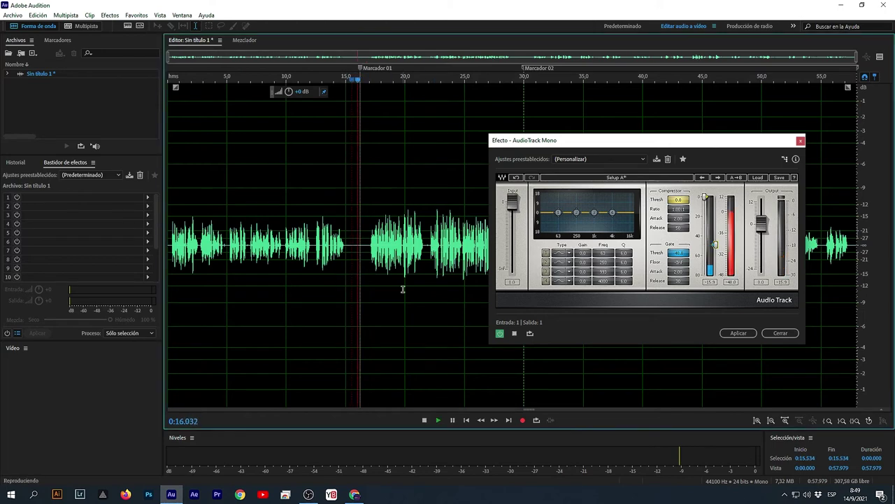
{"action": "key", "text": "space"}
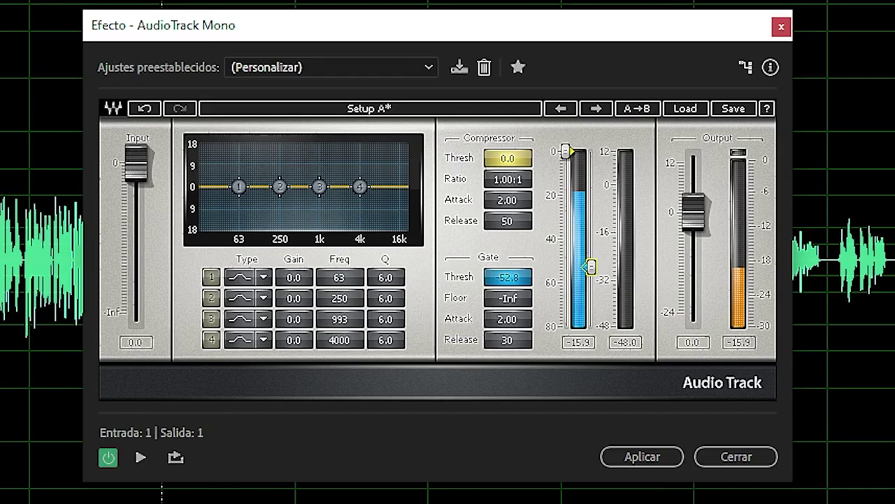
Step: Lower the gate threshold to -Inf and play the audio to hear it ungated
{"action": "left_click_drag", "start_coordinate": [715, 246], "coordinate": [716, 259]}
{"action": "left_click_drag", "start_coordinate": [591, 288], "coordinate": [591, 329]}
{"action": "key", "text": "space"}
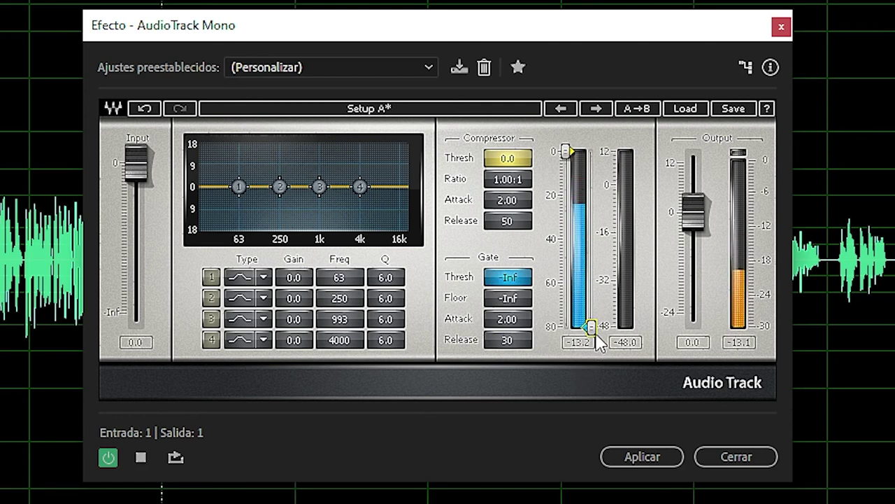
{"action": "key", "text": "space"}
Step: Raise the gate threshold to 0.0 and play the audio to hear the gate's maximum effect
{"action": "left_click_drag", "start_coordinate": [591, 326], "coordinate": [591, 150]}
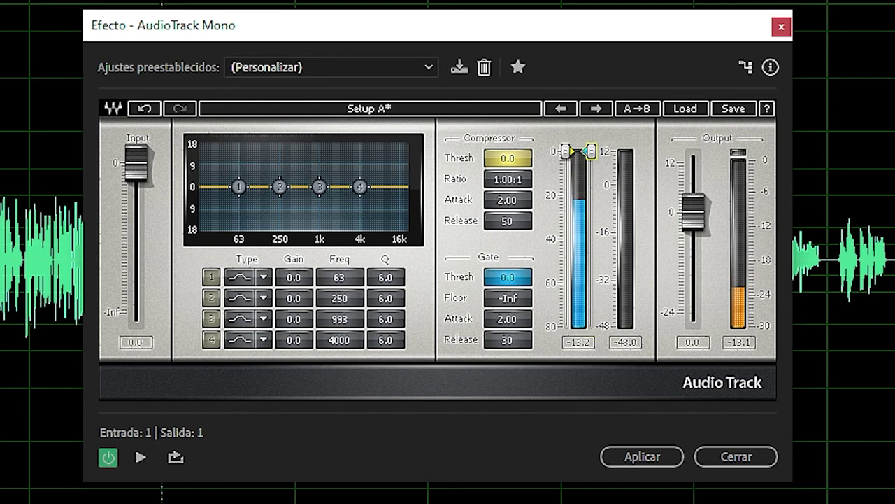
{"action": "key", "text": "space"}
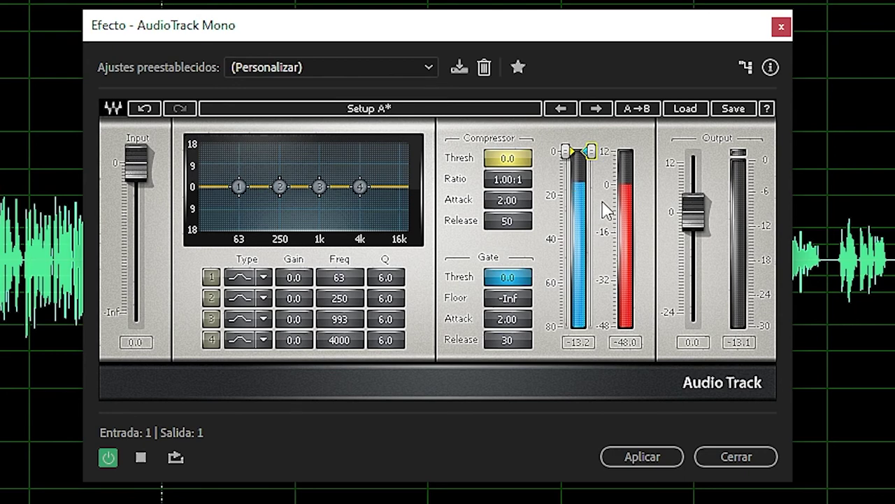
{"action": "key", "text": "space"}
Step: Set the gate threshold to about -60, preview the pause around Marcador 01, and apply AudioTrack to the recording
{"action": "left_click_drag", "start_coordinate": [593, 153], "coordinate": [591, 280]}
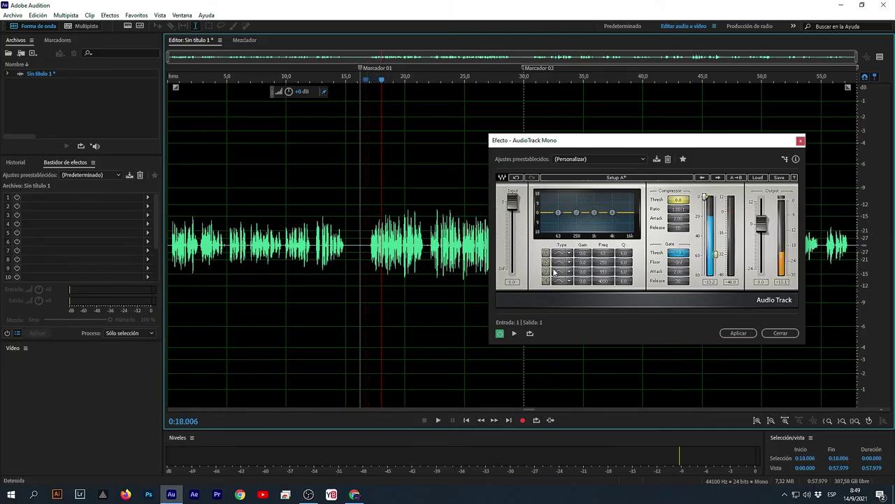
{"action": "left_click", "coordinate": [347, 250]}
{"action": "key", "text": "space"}
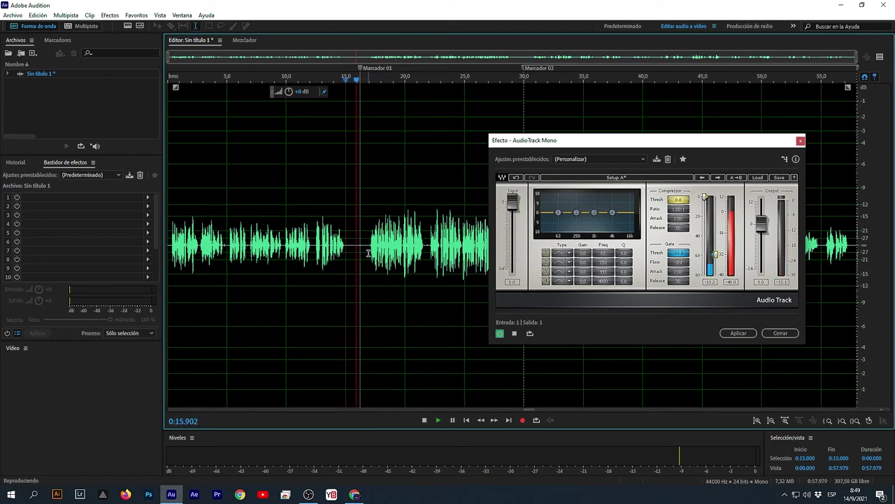
{"action": "key", "text": "space"}
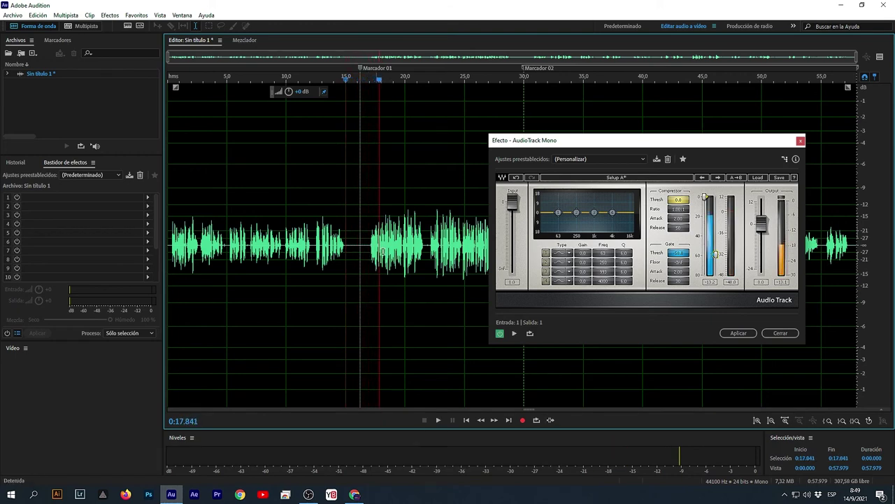
{"action": "left_click", "coordinate": [743, 334]}
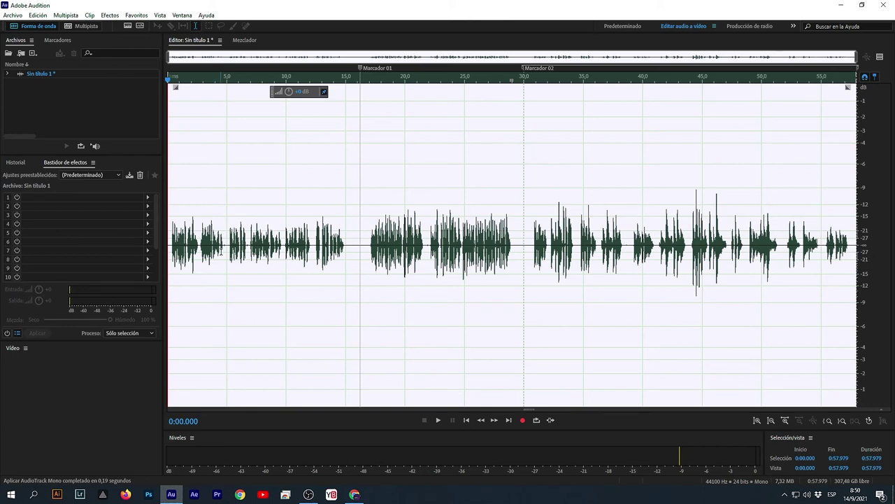
Step: Select the pause from about 4.70 to 5.14 s and play it to check the gating
{"action": "scroll", "coordinate": [225, 256], "scroll_direction": "up", "scroll_amount": 4}
{"action": "scroll", "coordinate": [224, 256], "scroll_direction": "up", "scroll_amount": 3}
{"action": "left_click_drag", "start_coordinate": [223, 254], "coordinate": [332, 284]}
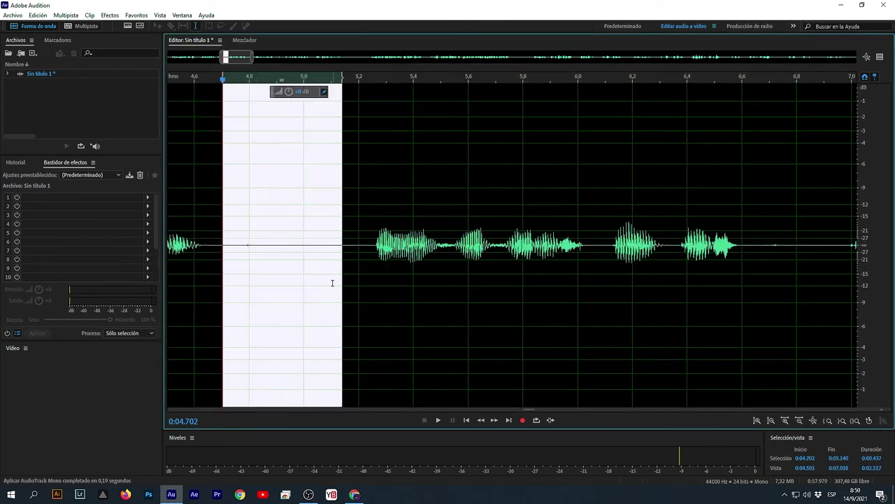
{"action": "key", "text": "space"}
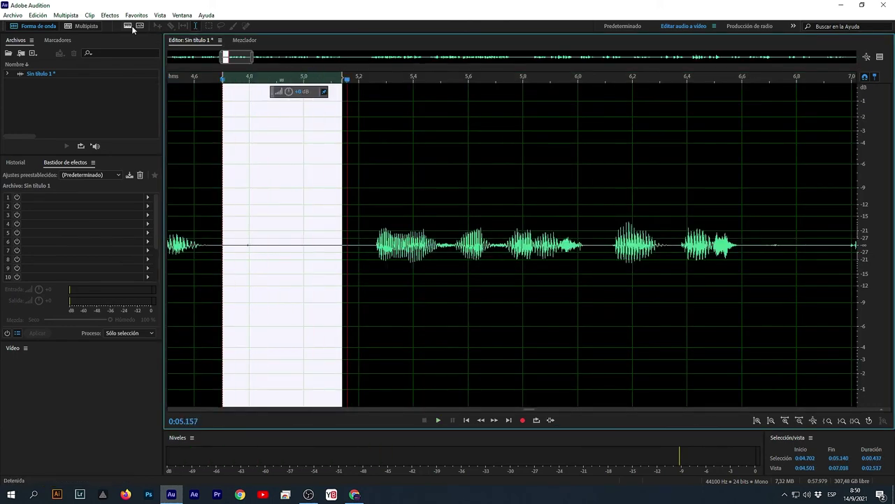
Step: Show the spectral frequency display and silence the pause from about 4.73 to 5.24 s
{"action": "left_click", "coordinate": [127, 26]}
{"action": "left_click", "coordinate": [245, 276]}
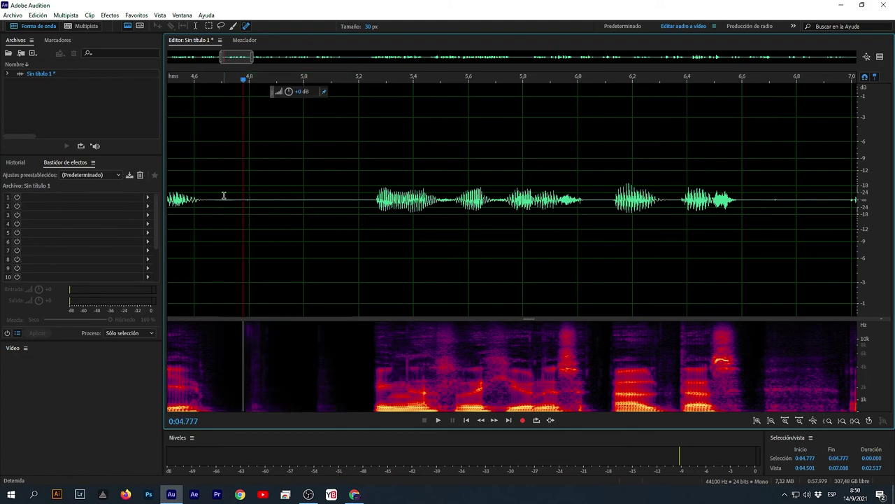
{"action": "left_click_drag", "start_coordinate": [230, 190], "coordinate": [370, 242]}
{"action": "right_click", "coordinate": [329, 228]}
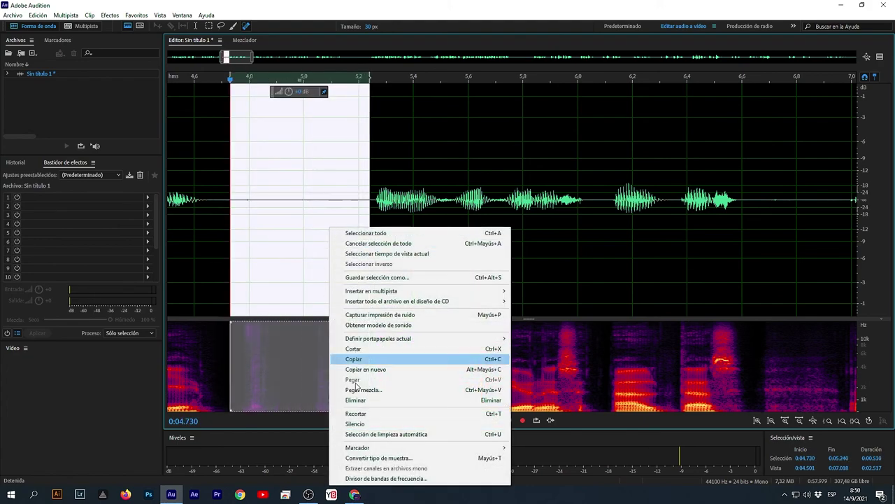
{"action": "left_click", "coordinate": [355, 422]}
{"action": "left_click", "coordinate": [308, 270]}
{"action": "scroll", "coordinate": [309, 269], "scroll_direction": "down", "scroll_amount": 6}
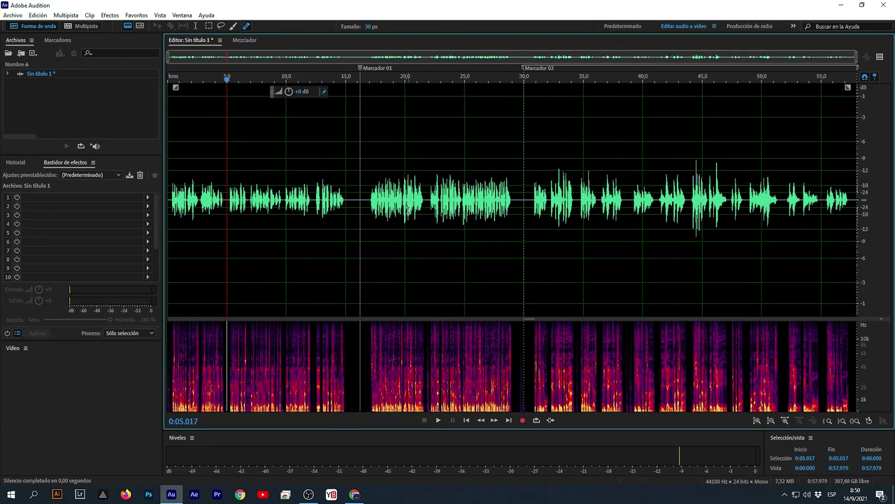
Step: Save the recording on the Desktop as demos.wav in Onda PCM format
{"action": "key", "text": "ctrl+shift+s"}
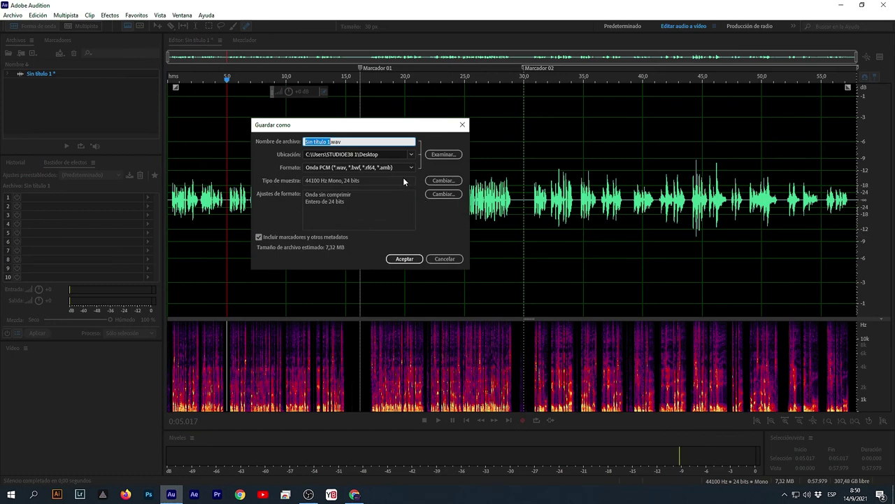
{"action": "type", "text": "demos"}
{"action": "left_click", "coordinate": [404, 258]}
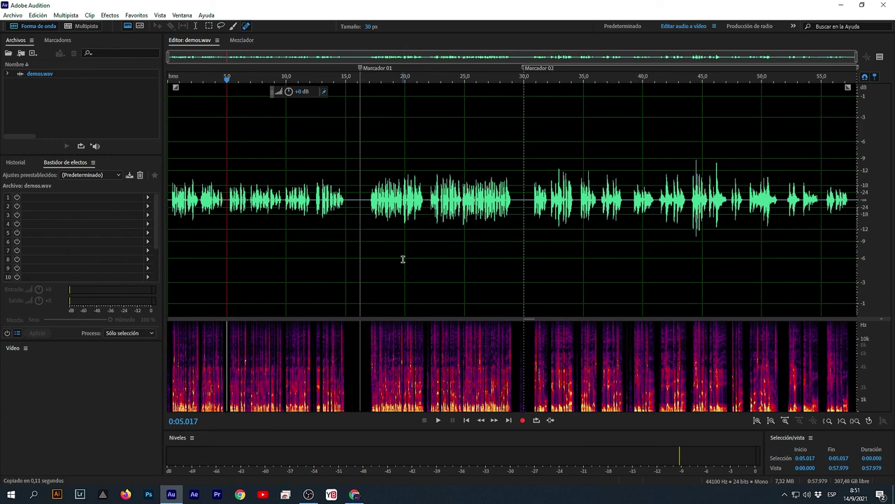
Step: Select the whole recording, examine the bit-rate options for saving it as Audio en MP3, and cancel the save
{"action": "key", "text": "ctrl+a"}
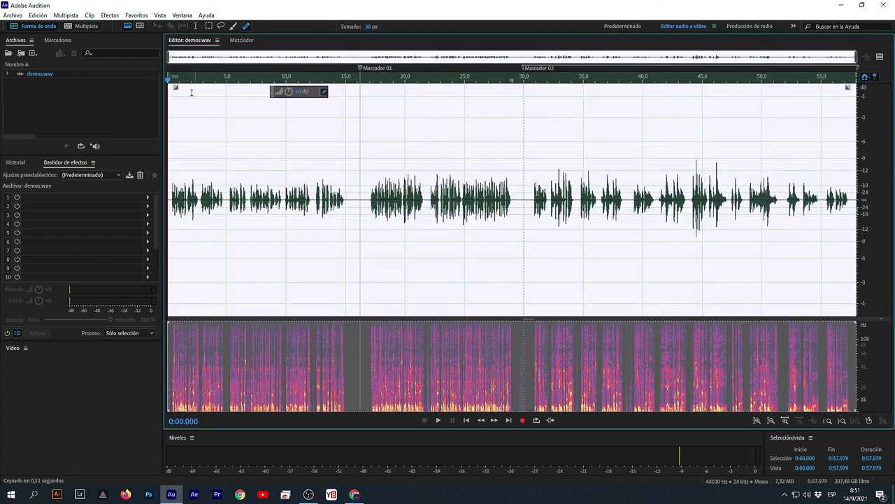
{"action": "left_click", "coordinate": [14, 15]}
{"action": "left_click", "coordinate": [42, 139]}
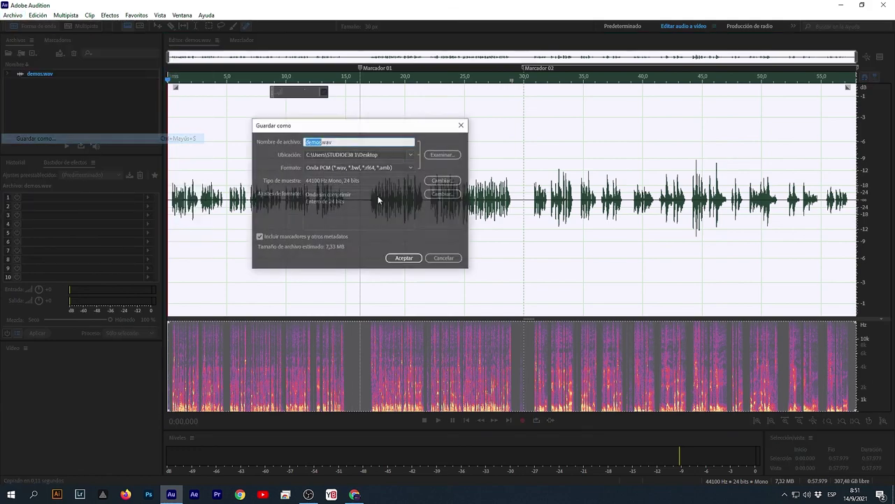
{"action": "left_click", "coordinate": [398, 167]}
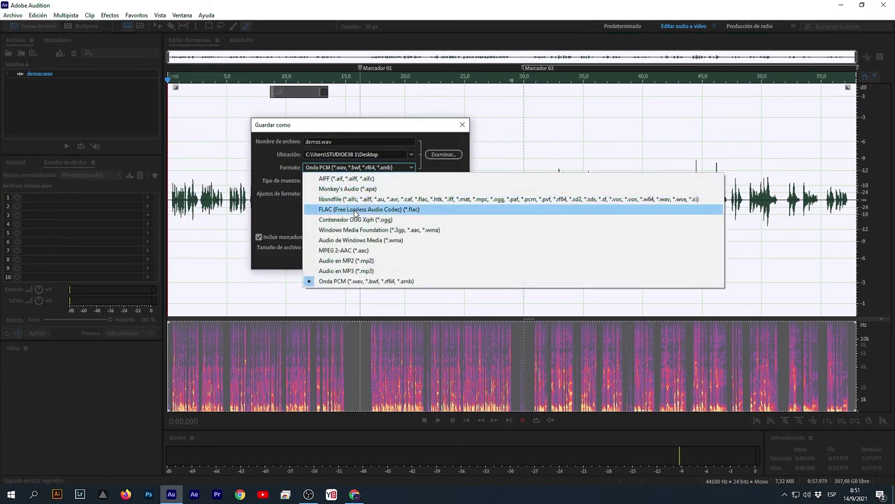
{"action": "left_click", "coordinate": [365, 271]}
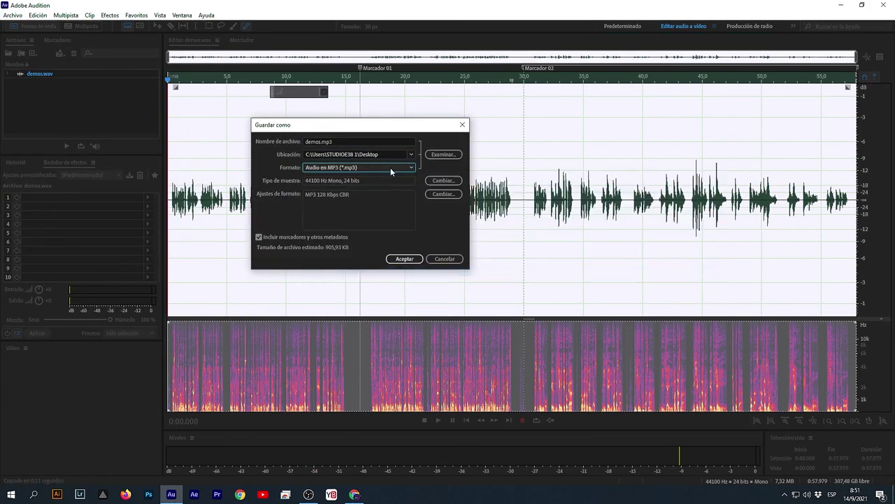
{"action": "left_click", "coordinate": [440, 194]}
{"action": "left_click", "coordinate": [423, 190]}
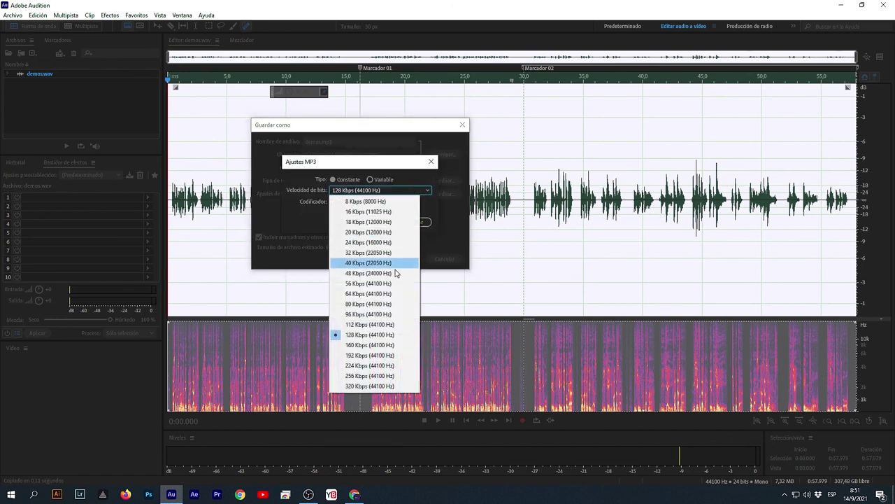
{"action": "left_click", "coordinate": [463, 128]}
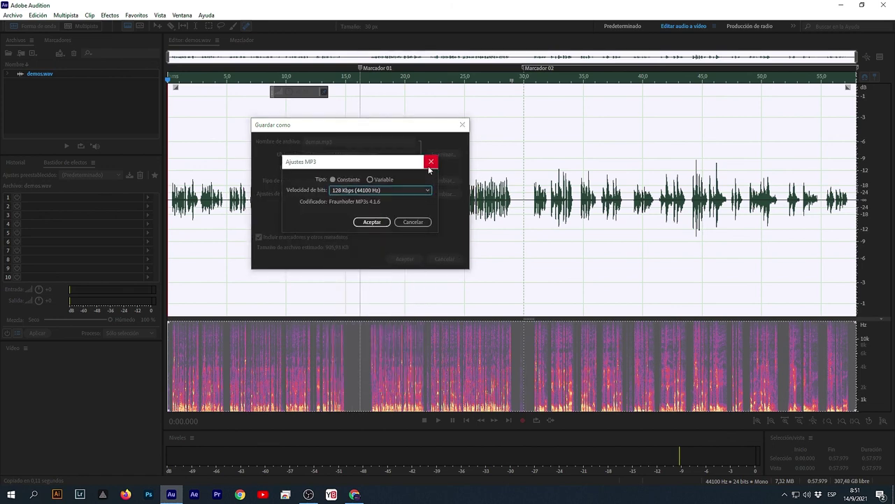
{"action": "left_click", "coordinate": [431, 161]}
{"action": "left_click", "coordinate": [462, 124]}
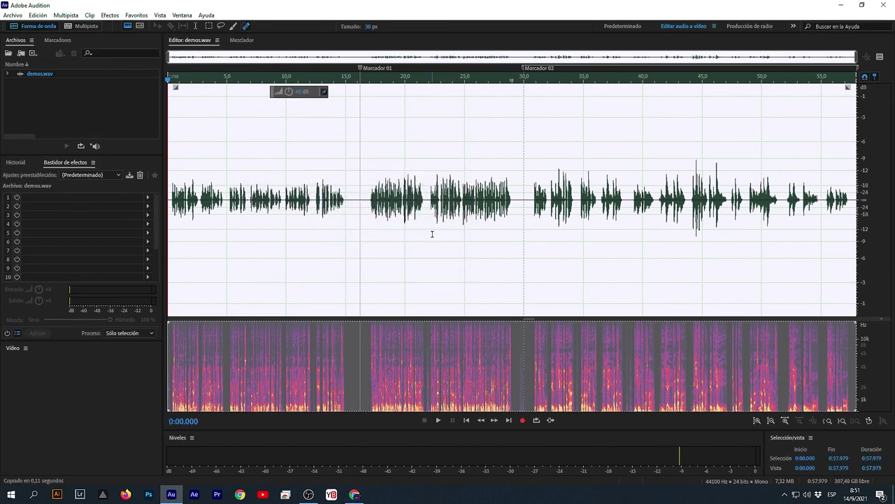